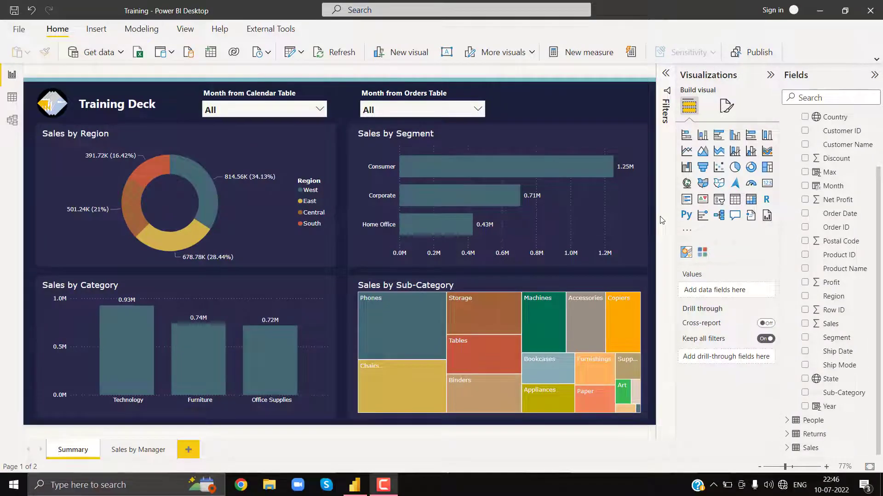
- Inspect the fields of both month slicers and the Calendar and Orders tables in the model view
click(268, 100)
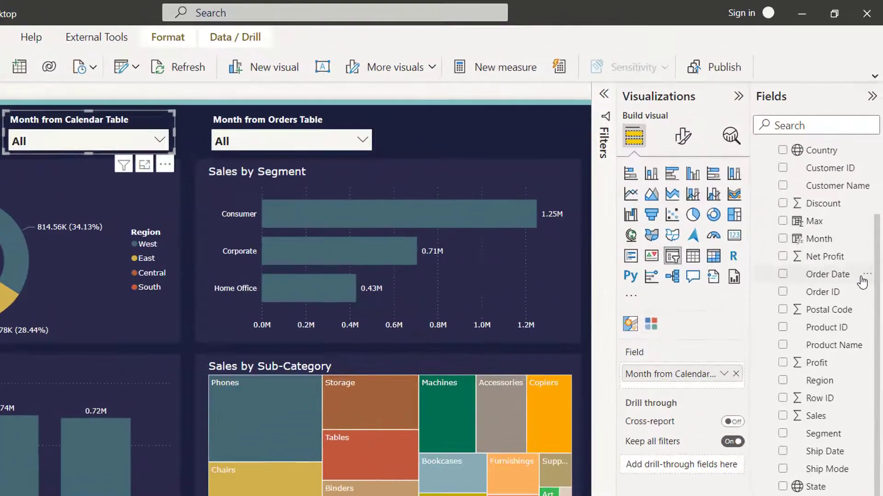
scroll(800, 138, up, 3)
click(802, 120)
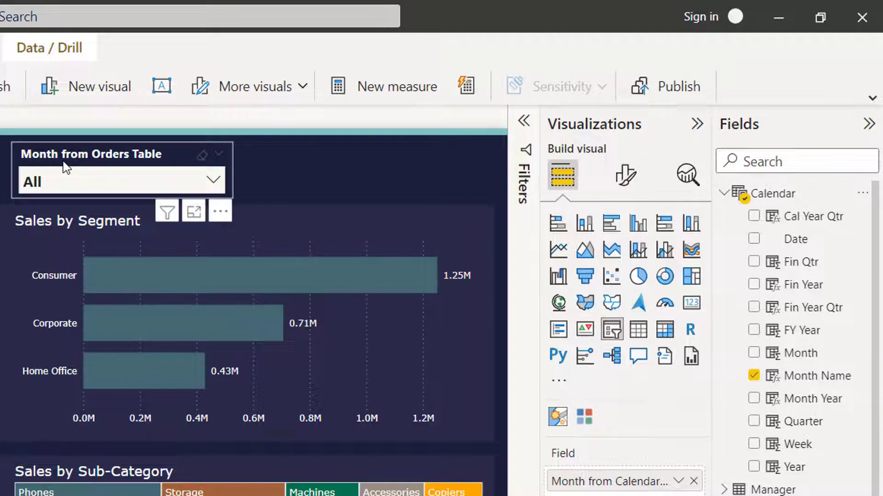
click(118, 162)
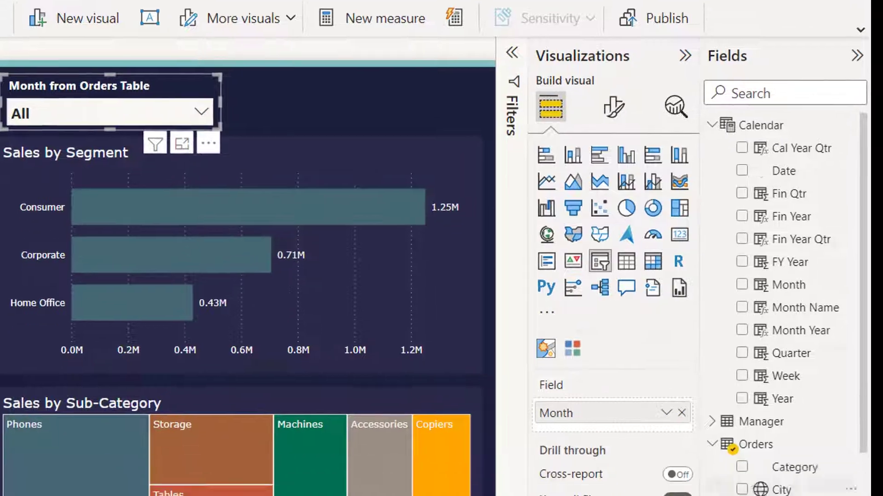
scroll(789, 495, down, 2)
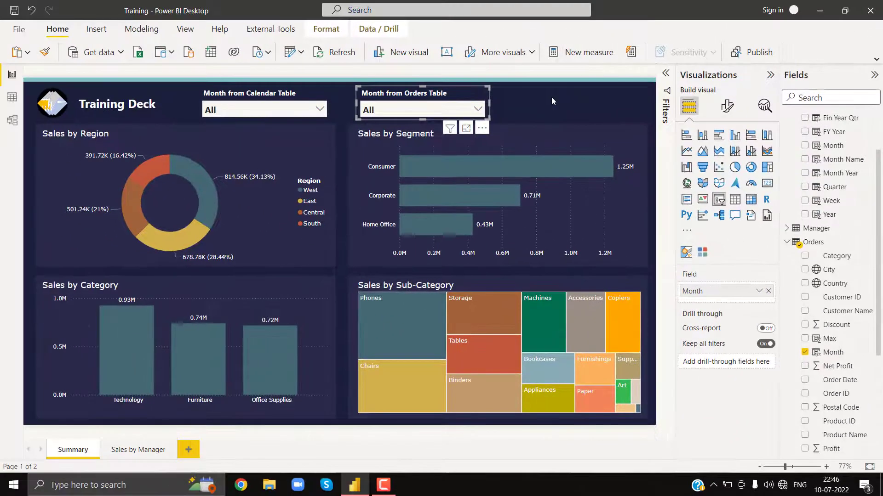
click(551, 98)
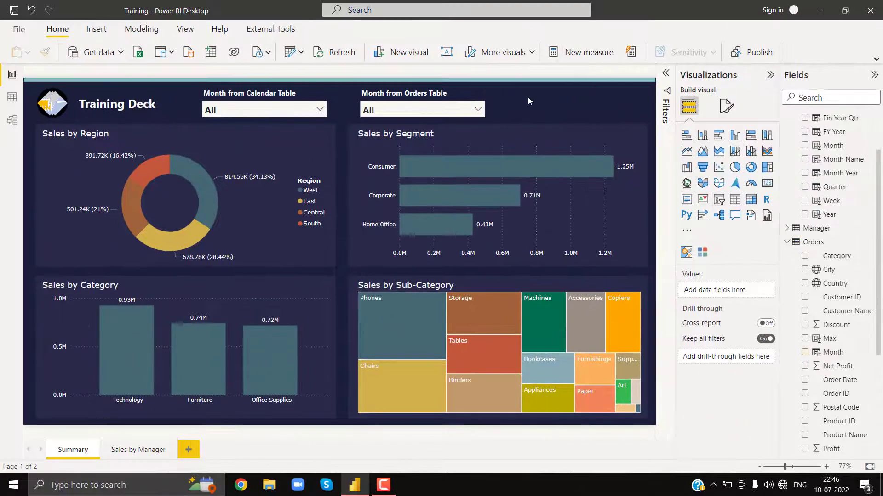
click(7, 123)
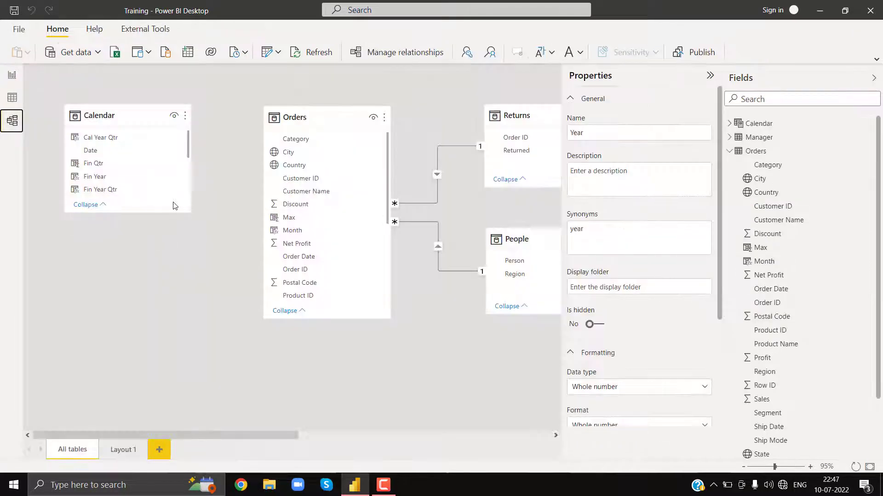
click(122, 118)
click(339, 118)
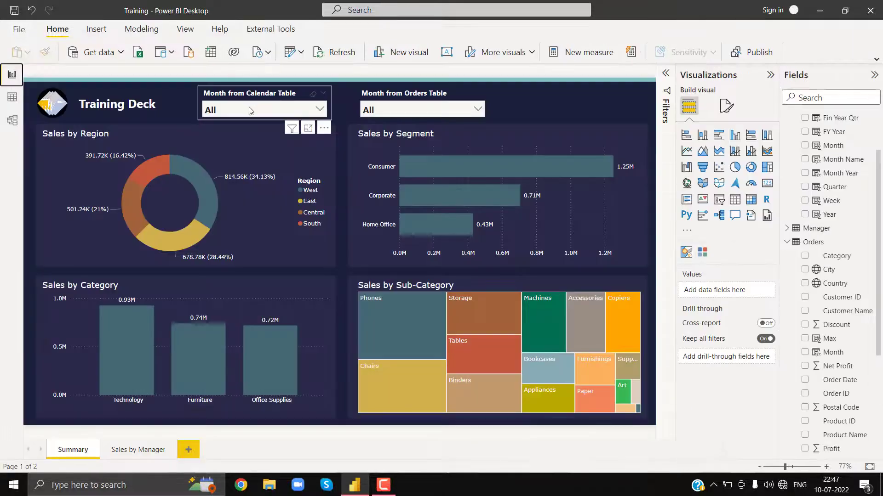
- Filter the Calendar month slicer to April, then the Orders month slicer to January and December
click(250, 110)
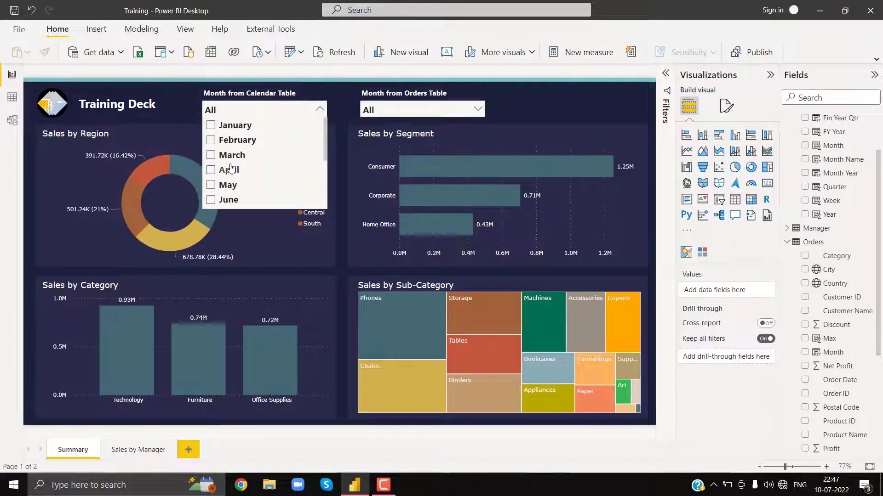
click(229, 170)
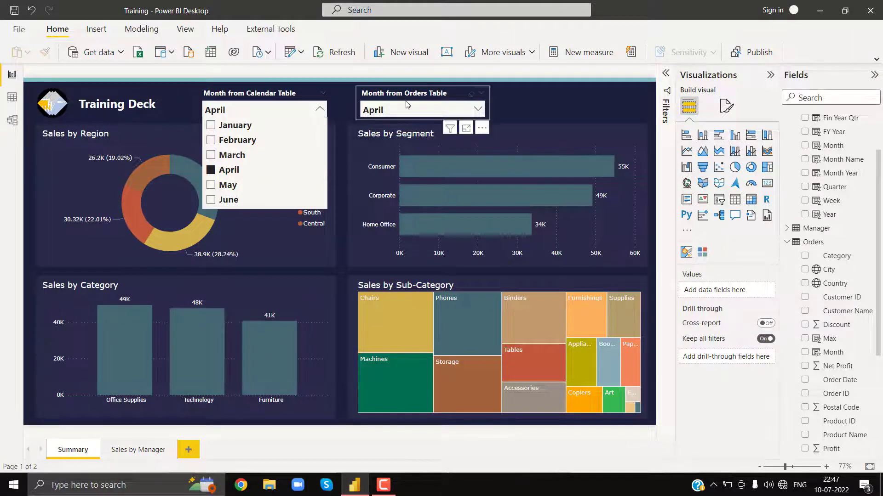
click(465, 111)
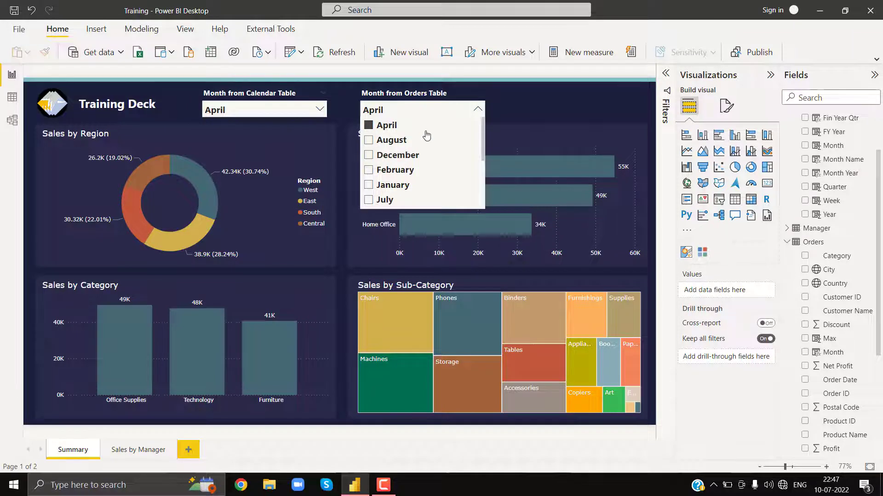
click(398, 190)
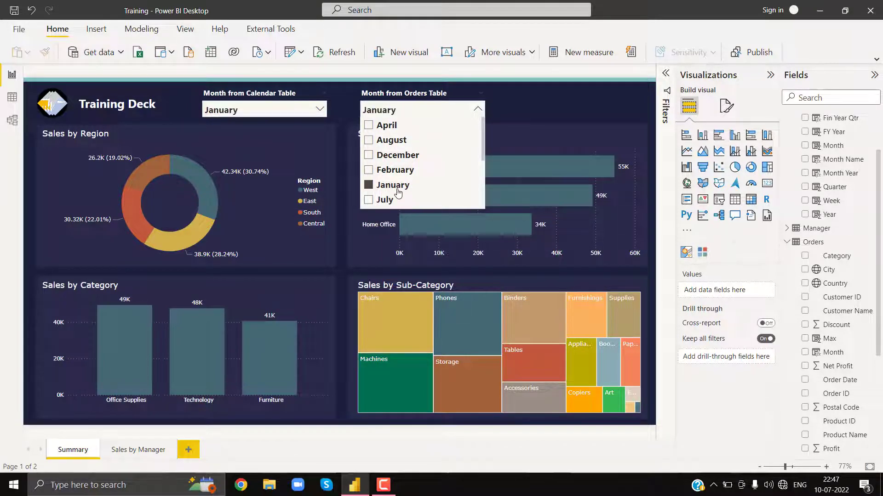
ctrl+click(398, 159)
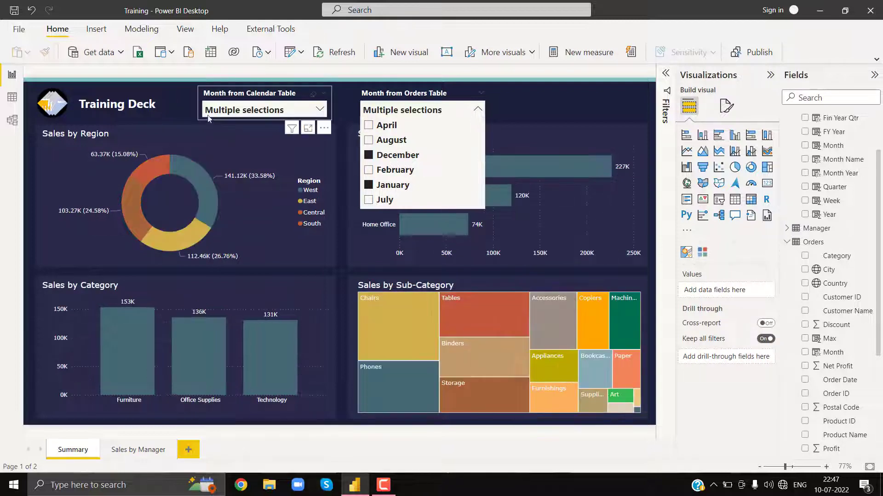
- Clear the Calendar month slicer's filter back to All
click(233, 110)
click(232, 109)
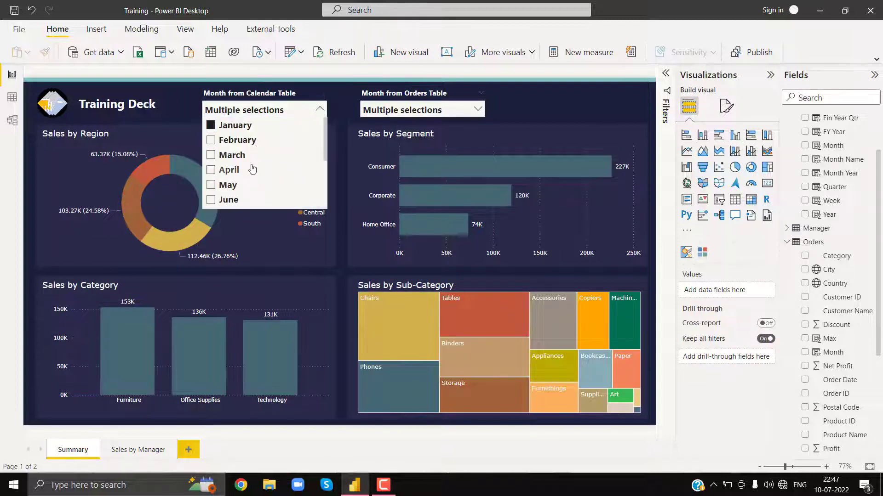
scroll(252, 167, down, 3)
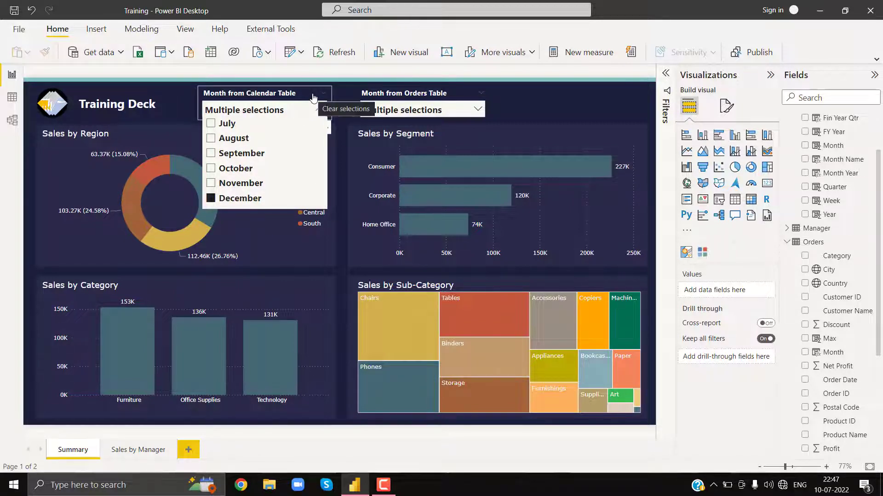
click(313, 98)
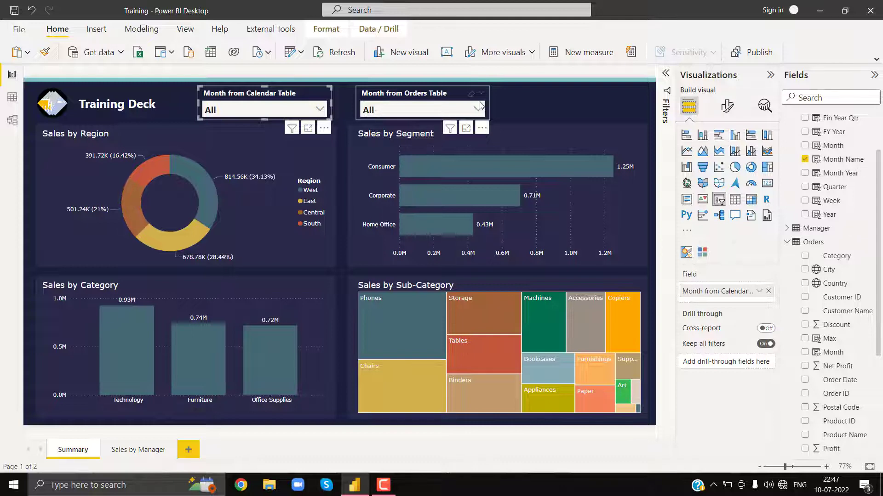
- Add a Calendar Year slicer at the top right and set its style to Dropdown
click(506, 111)
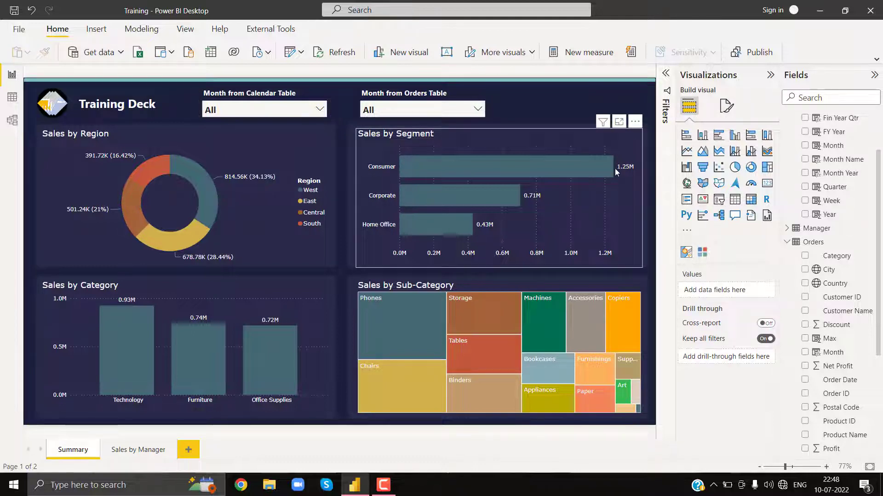
click(719, 200)
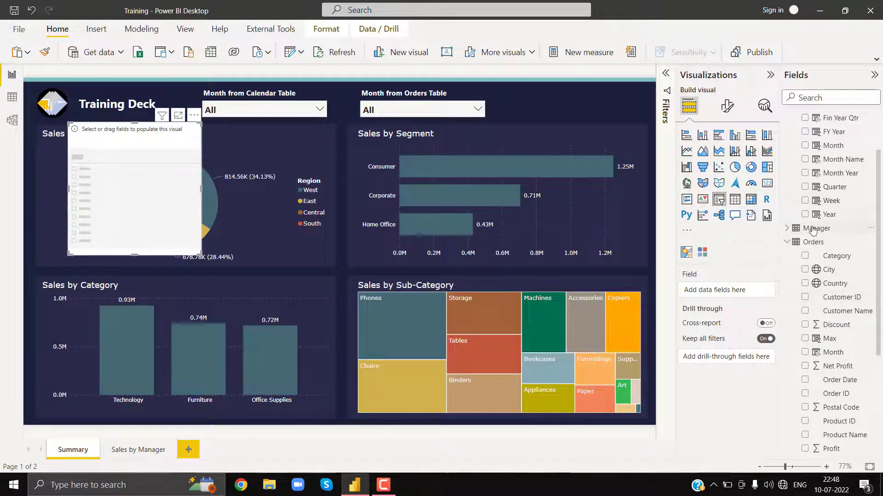
click(804, 214)
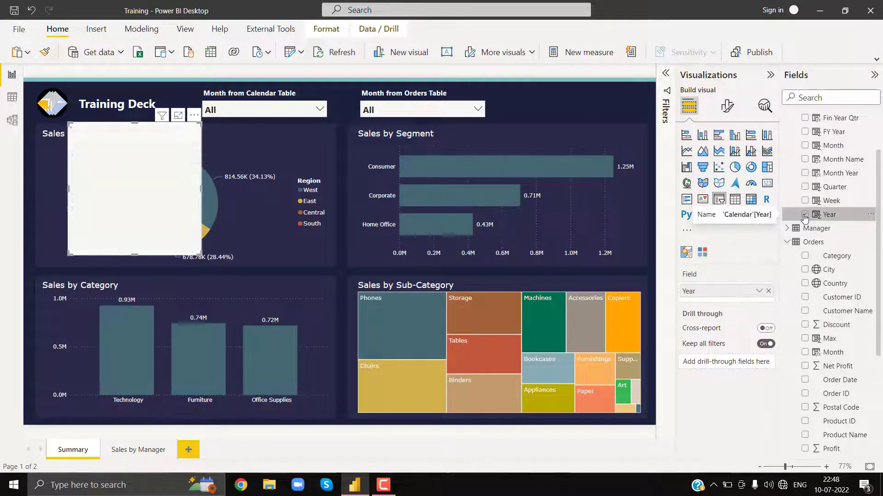
drag(108, 129, 545, 96)
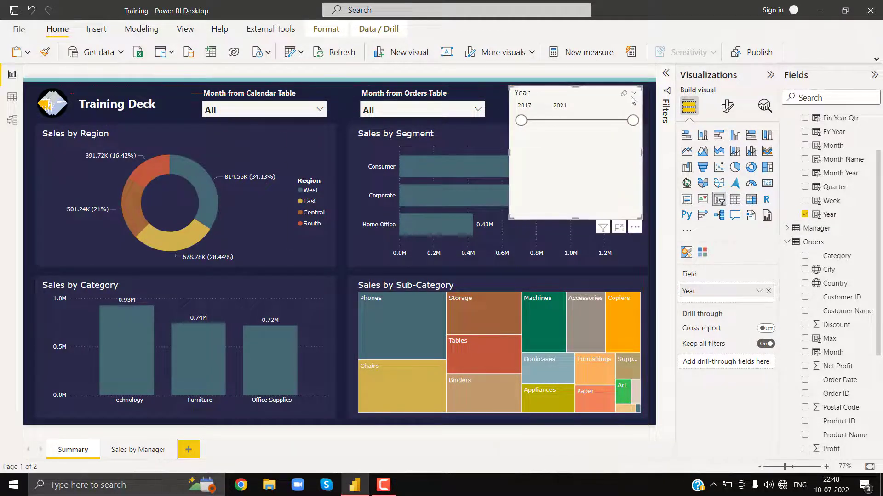
click(632, 96)
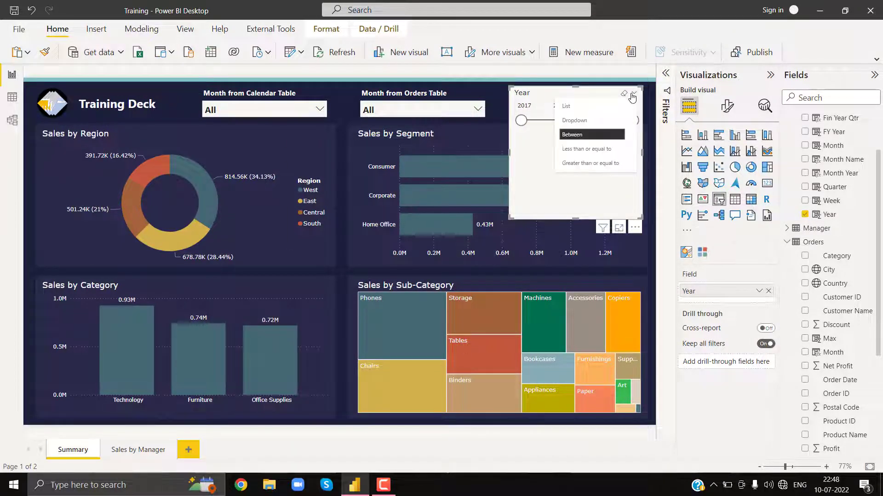
click(575, 122)
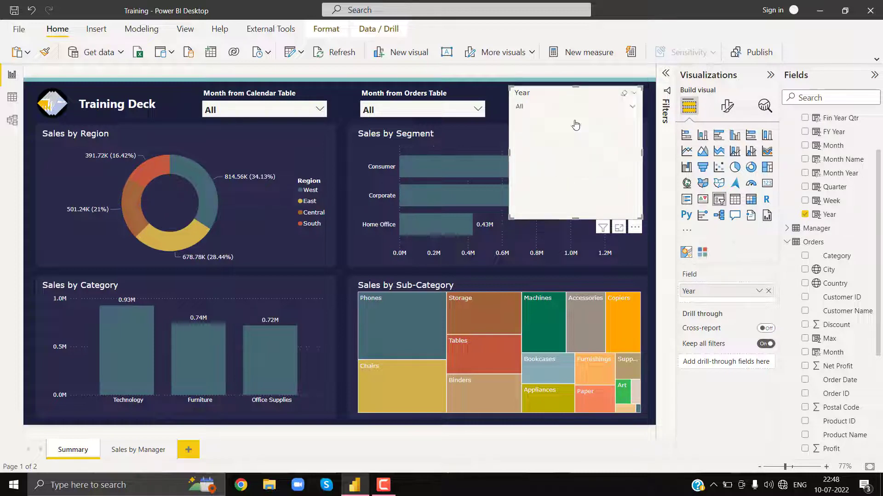
- Copy the Orders month slicer's formatting onto the Year slicer with Format Painter
click(387, 96)
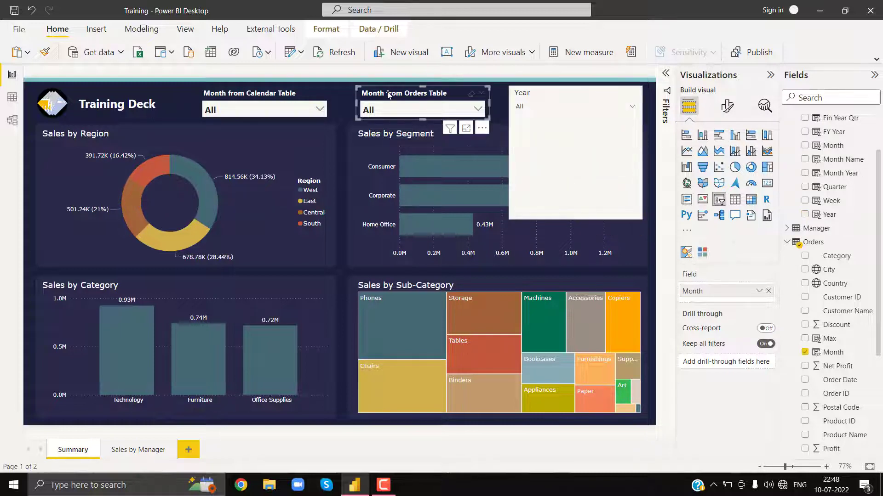
click(45, 52)
click(535, 94)
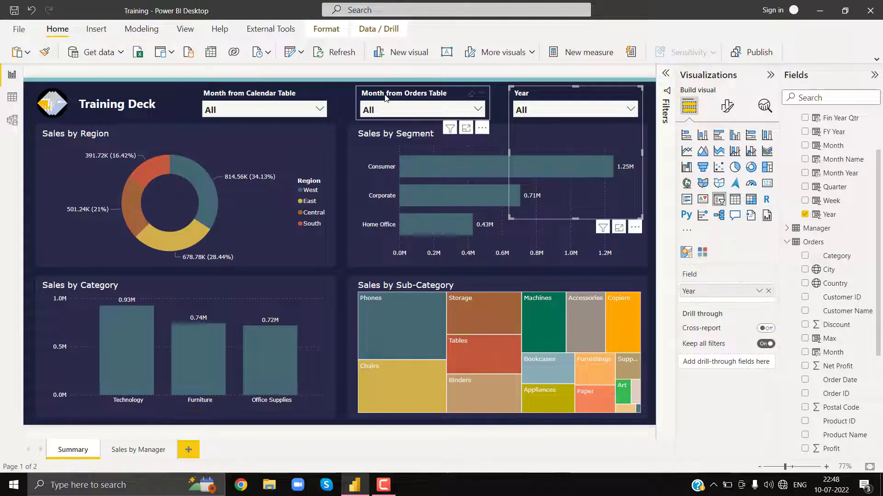
key(Delete)
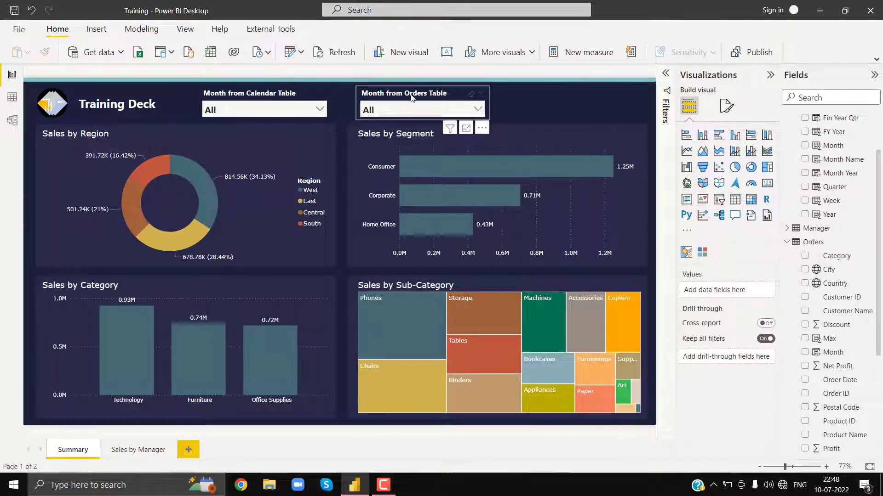
key(ctrl+z)
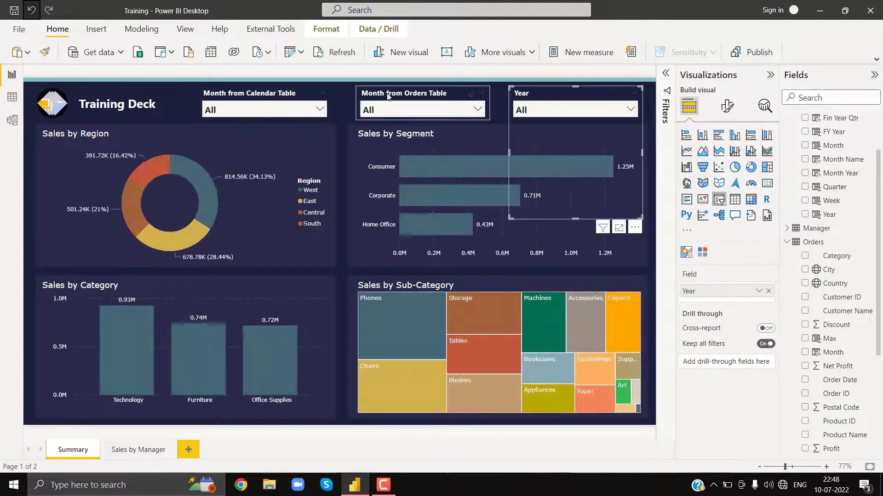
- Delete both month slicers, then move the Year slicer beside the title and shrink it to its dropdown
click(387, 95)
key(Delete)
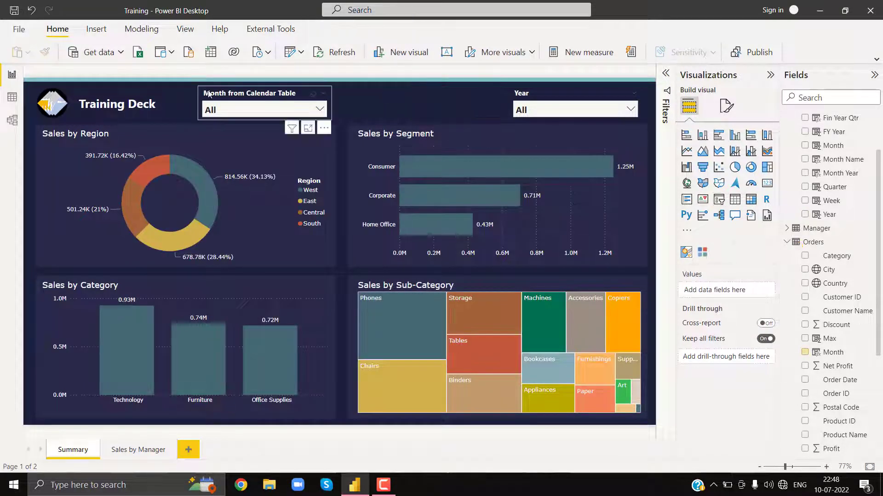
click(210, 94)
key(Delete)
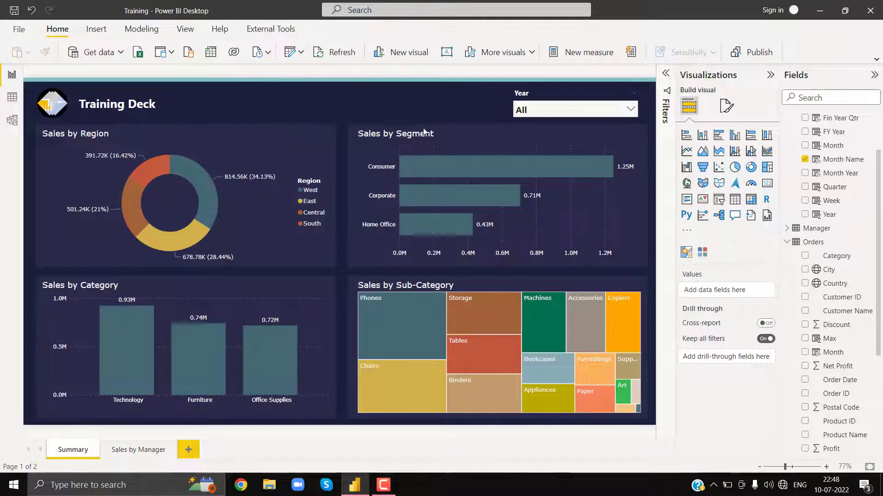
drag(583, 89, 289, 85)
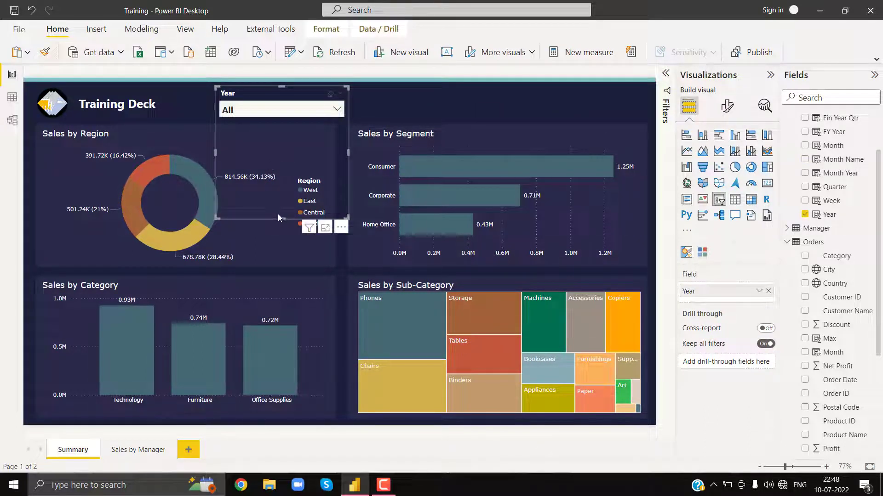
drag(279, 218, 284, 121)
- Append 'from Calendar table' to the Year slicer's header title, then paste a duplicate of it
click(729, 109)
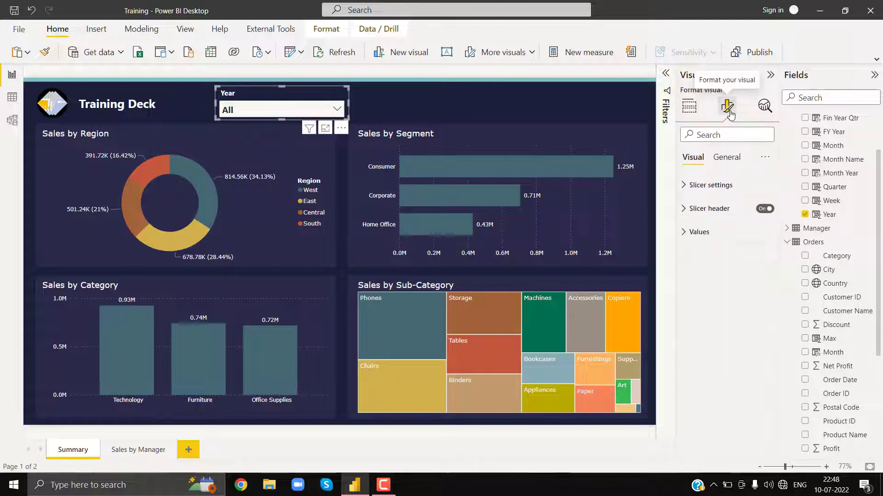
click(708, 208)
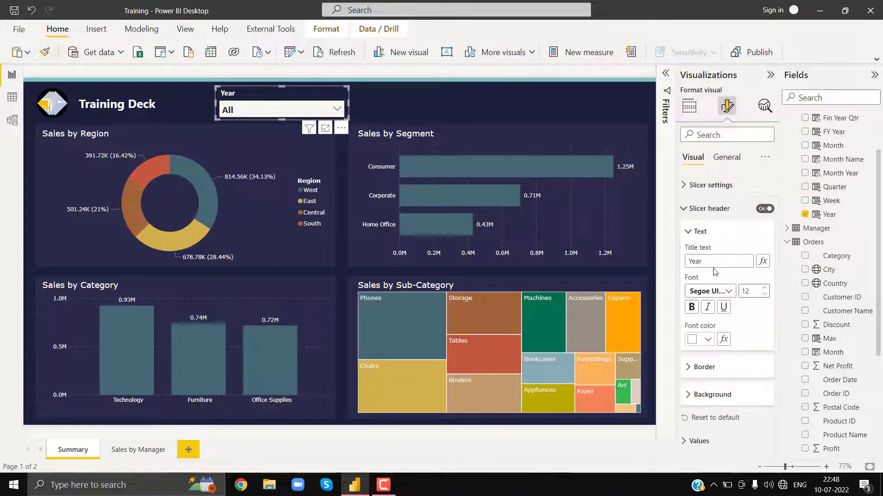
click(714, 263)
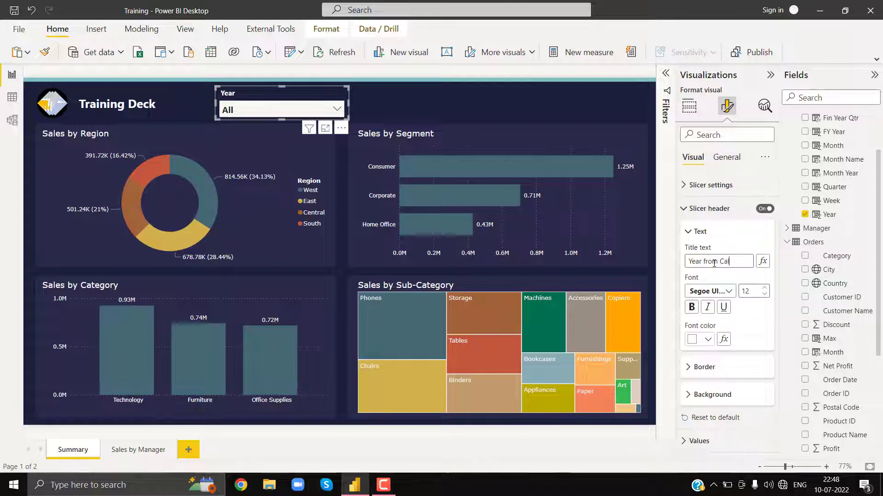
text(from Calendar table)
key(Return)
key(ctrl+c)
key(ctrl+v)
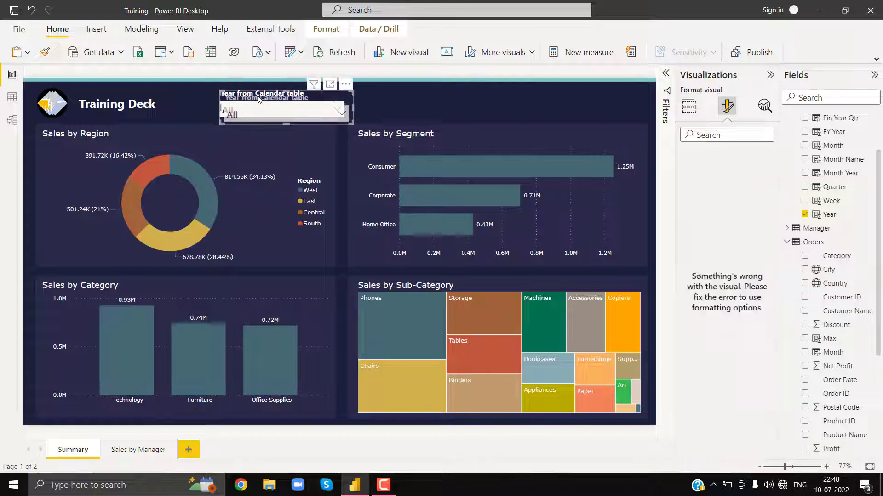
- Move the duplicate slicer right and replace its Calendar Year field with Orders Year
drag(259, 100, 406, 94)
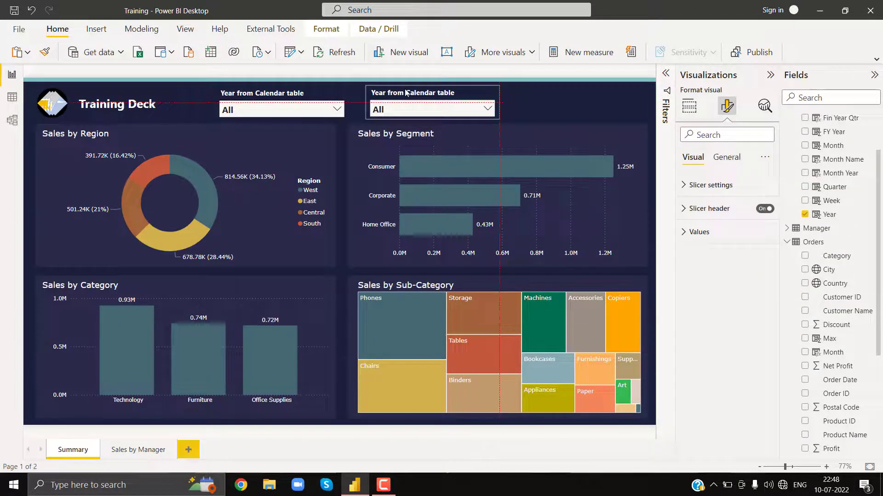
click(687, 109)
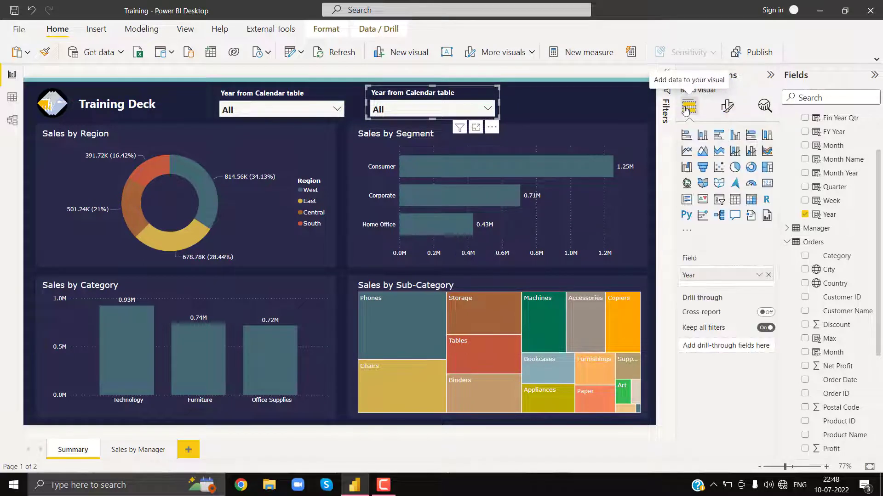
click(768, 275)
scroll(830, 434, down, 3)
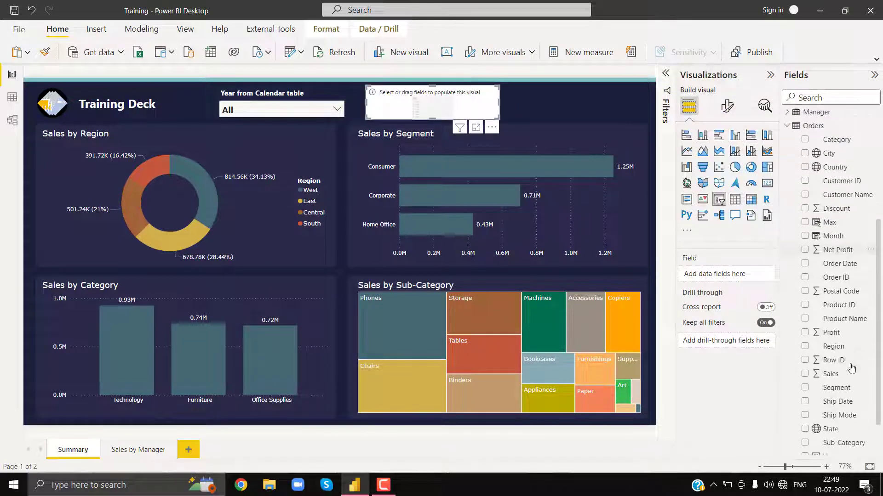
scroll(831, 237, down, 1)
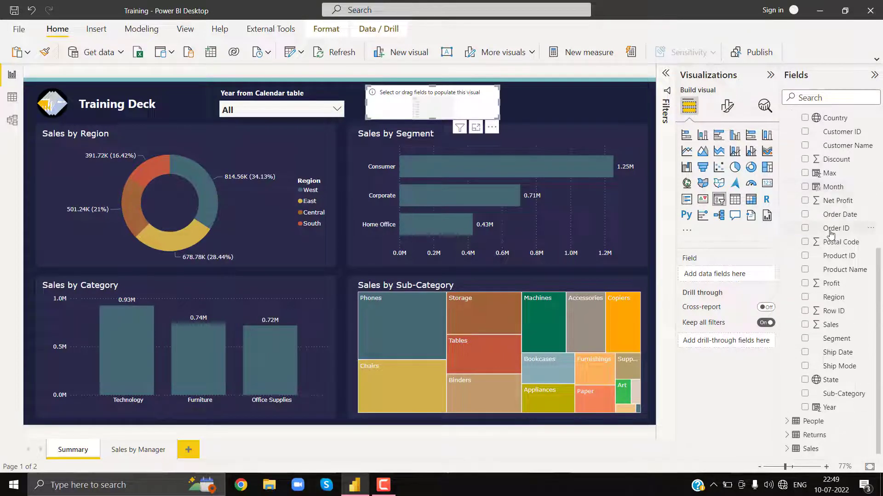
click(804, 408)
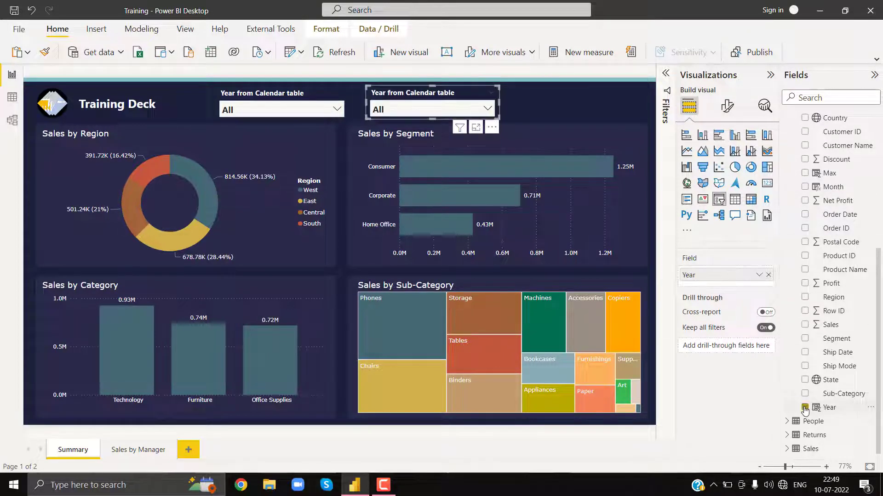
- Change 'Calendar' to 'Orders' in the new slicer's header title
click(725, 110)
click(710, 210)
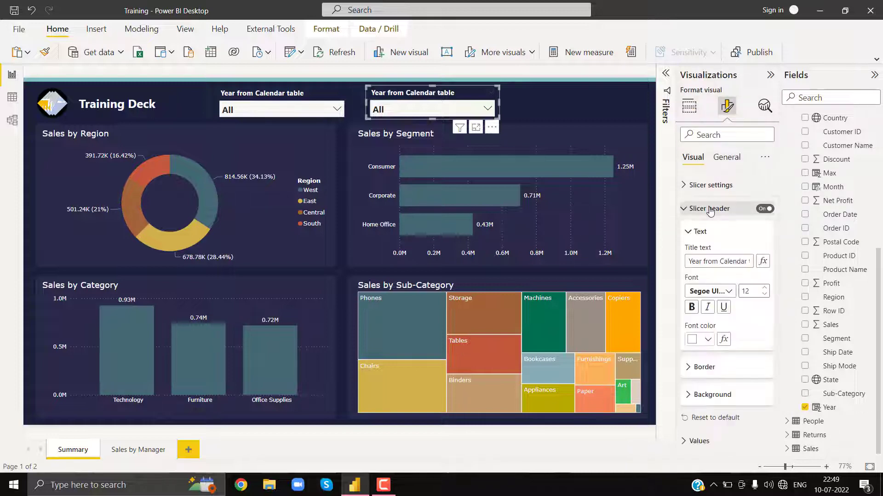
double_click(722, 261)
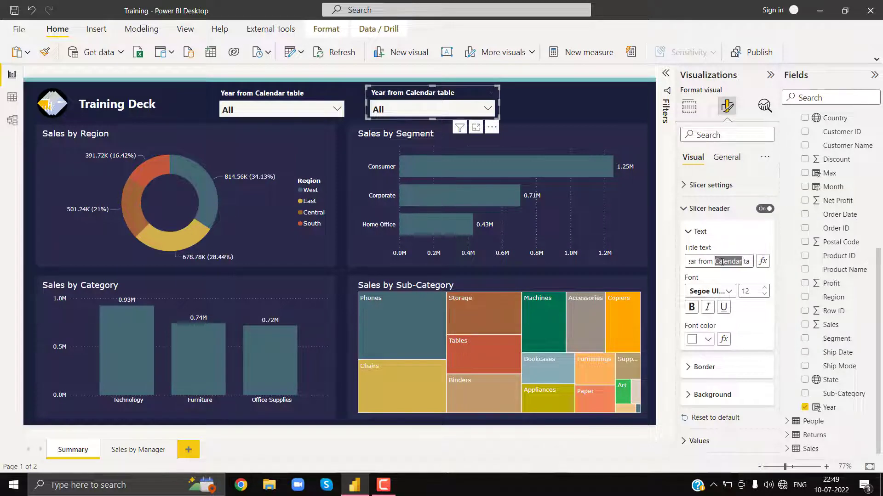
text(Orders)
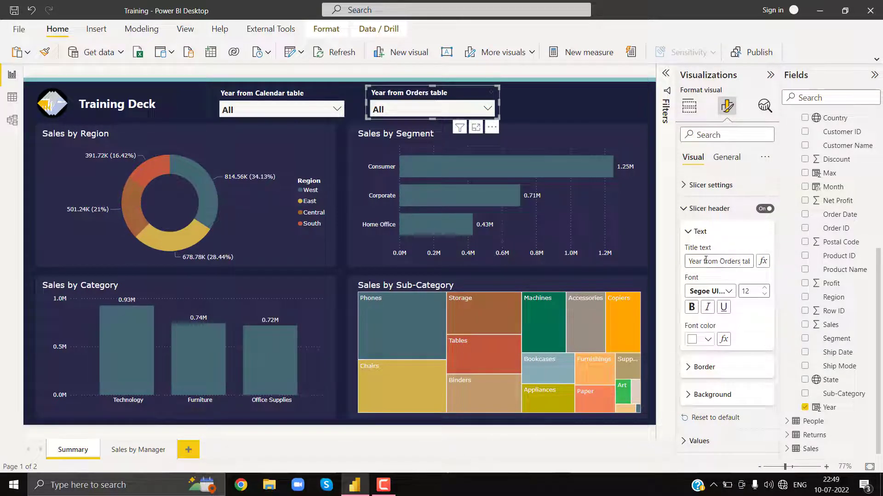
- Filter the Calendar Year slicer to 2019 and confirm the Orders Year slicer still shows All
click(517, 108)
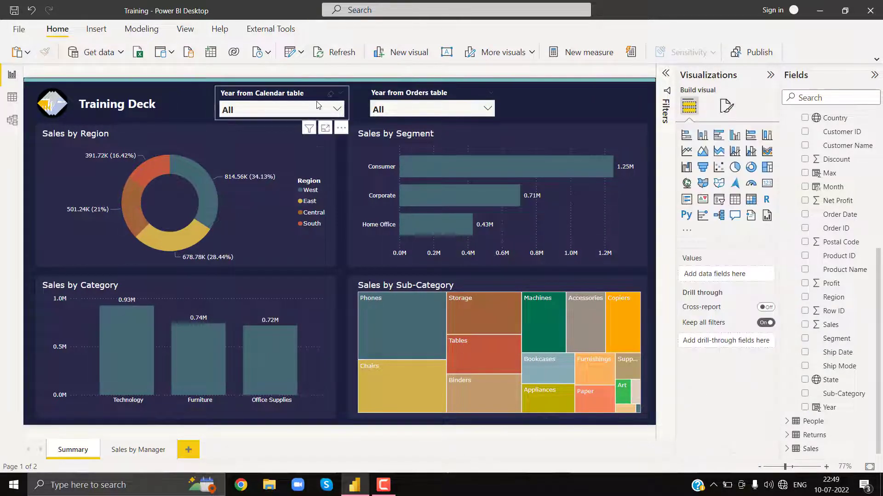
click(301, 112)
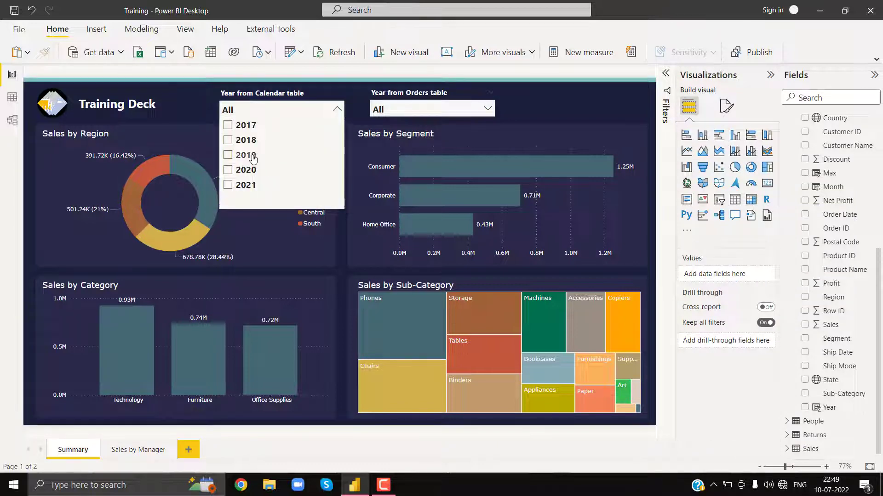
click(252, 156)
click(472, 109)
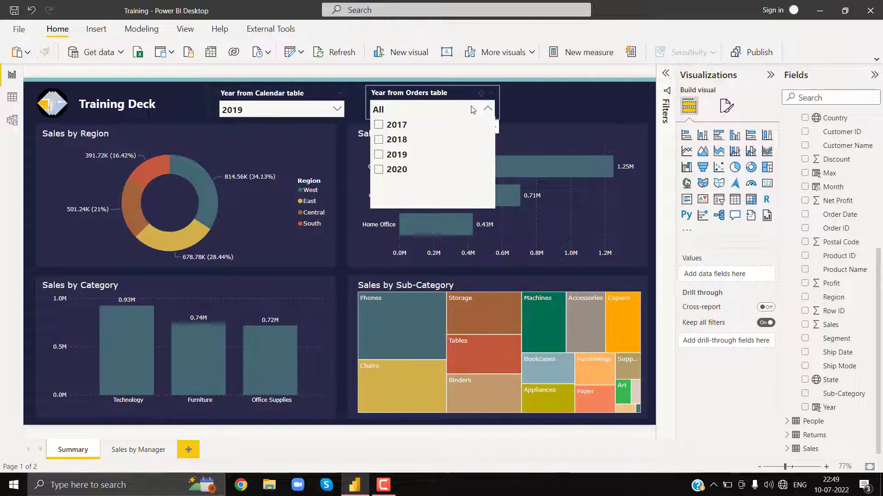
click(556, 100)
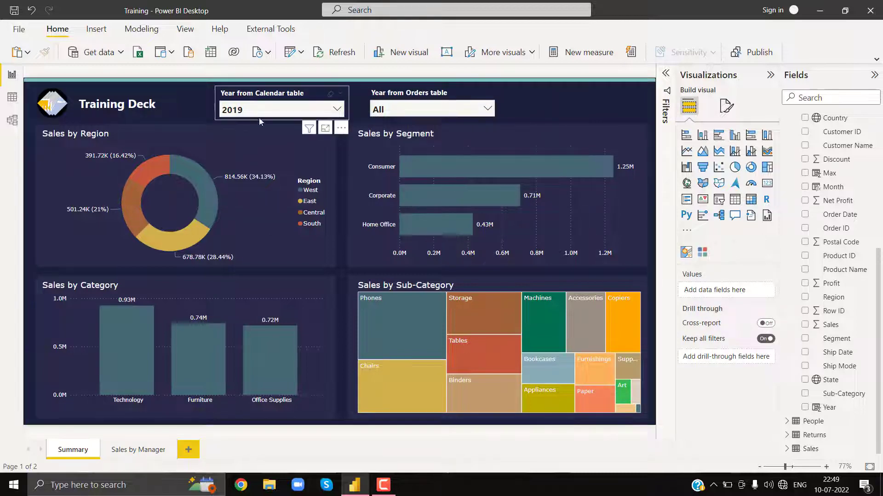
click(271, 96)
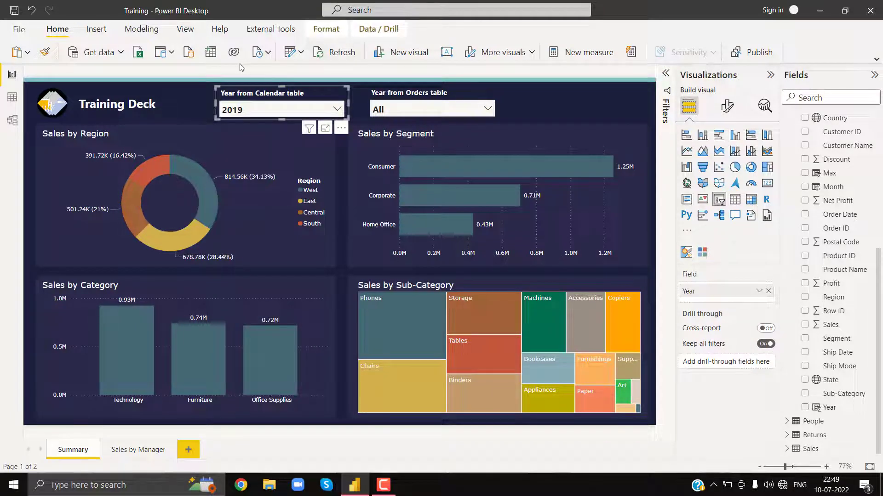
- In the Sync slicers pane, give the Calendar Year slicer the sync group name 'Year'
click(186, 29)
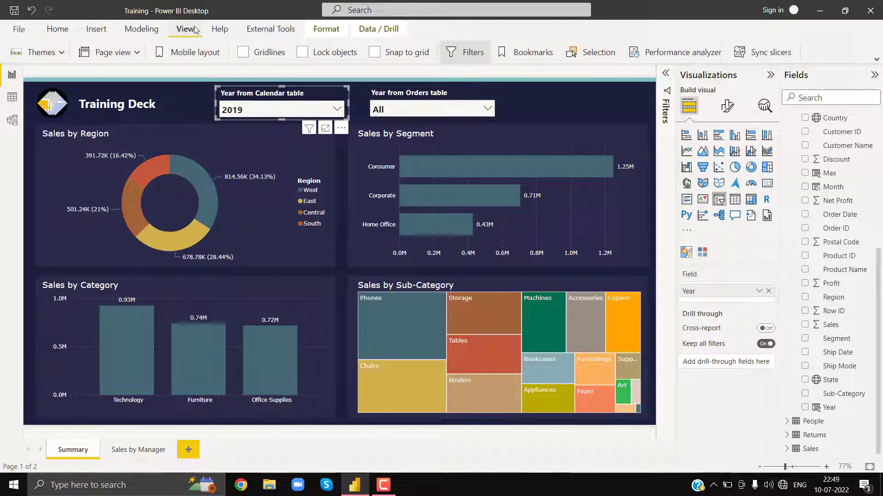
click(766, 50)
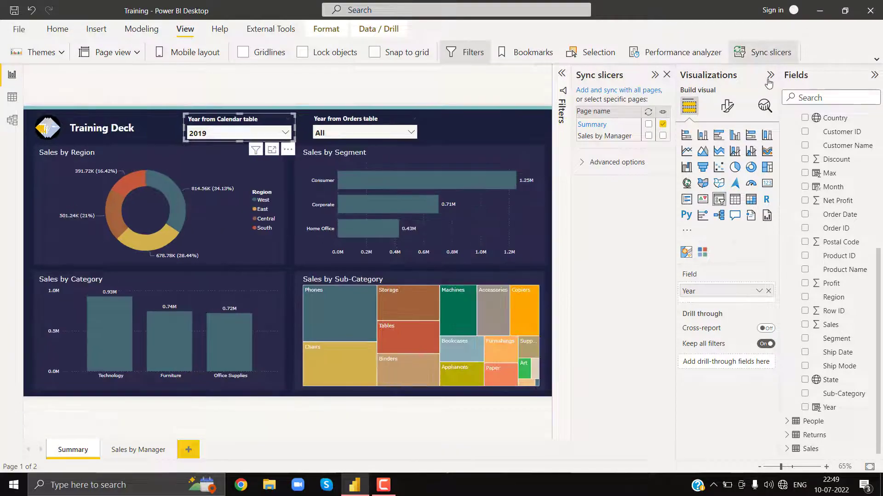
click(769, 76)
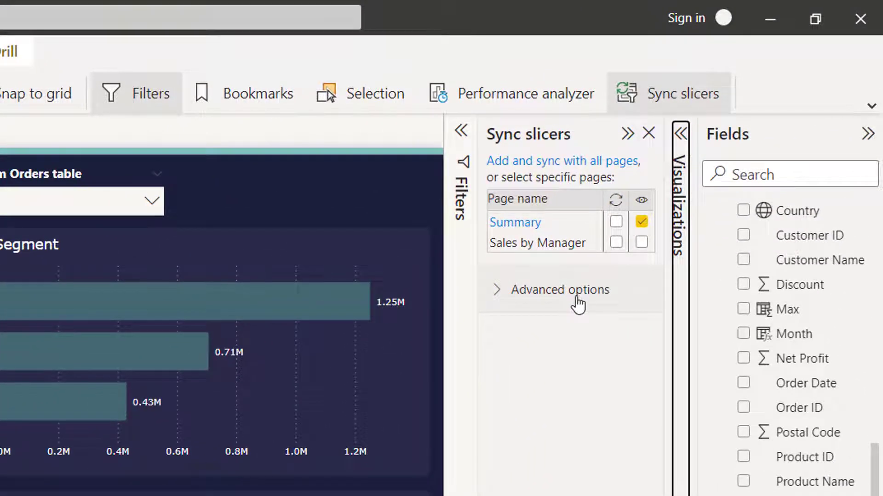
click(560, 290)
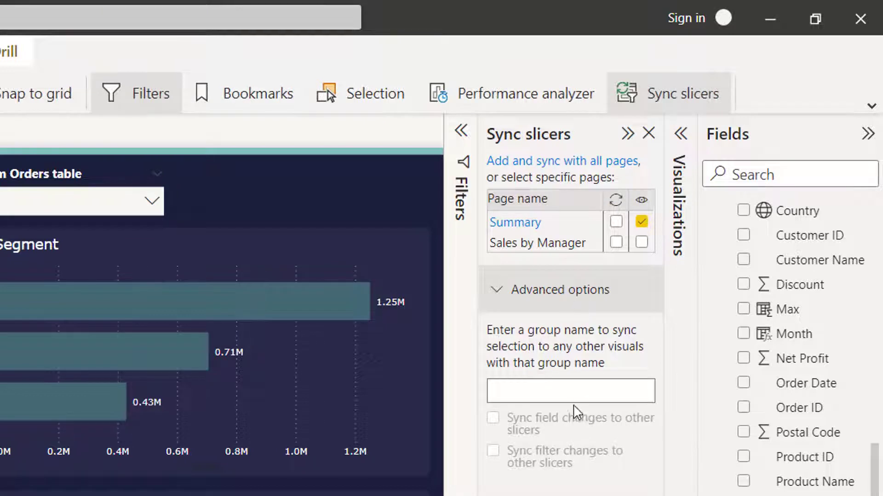
click(570, 390)
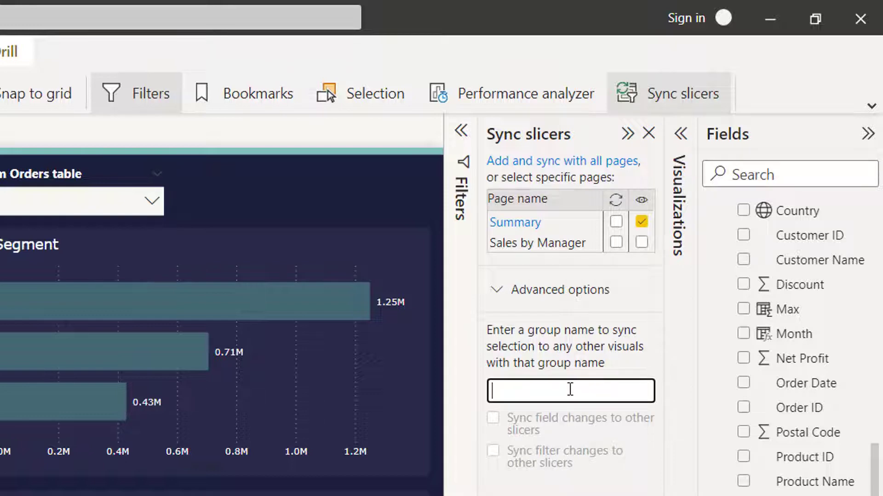
text(Year)
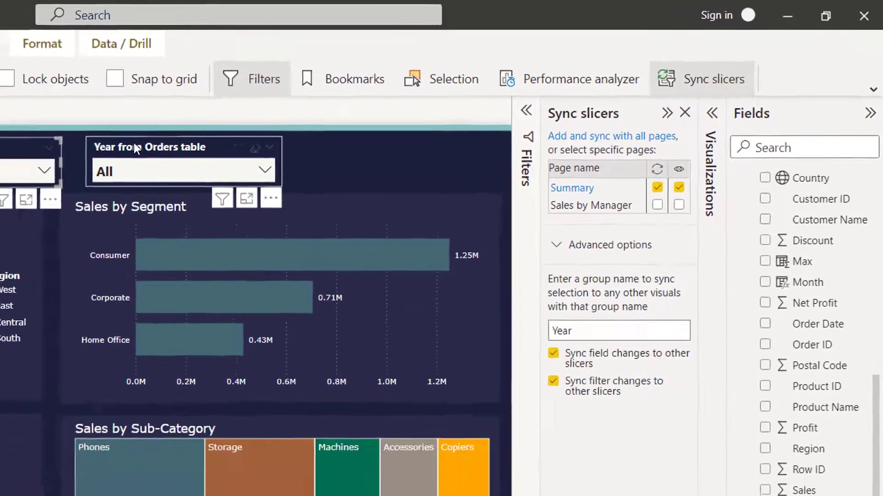
- Give the Orders Year slicer the same sync group name 'Year'
click(135, 148)
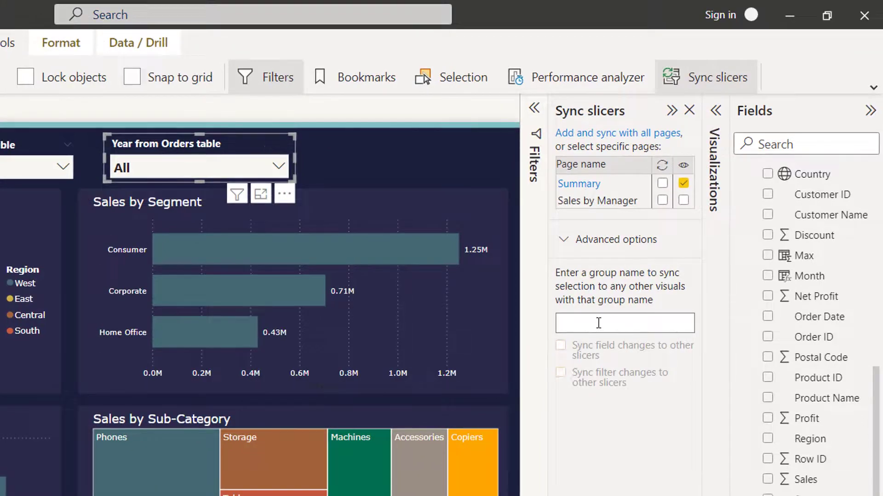
click(592, 331)
text(Year)
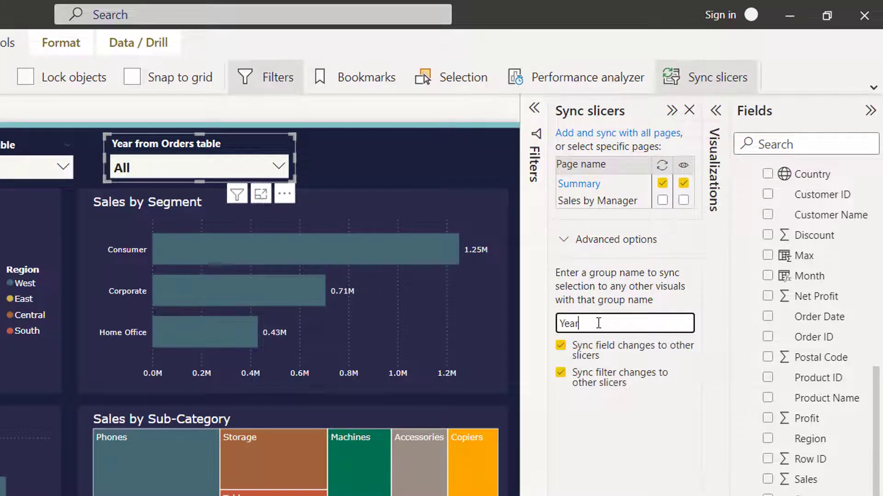
click(445, 154)
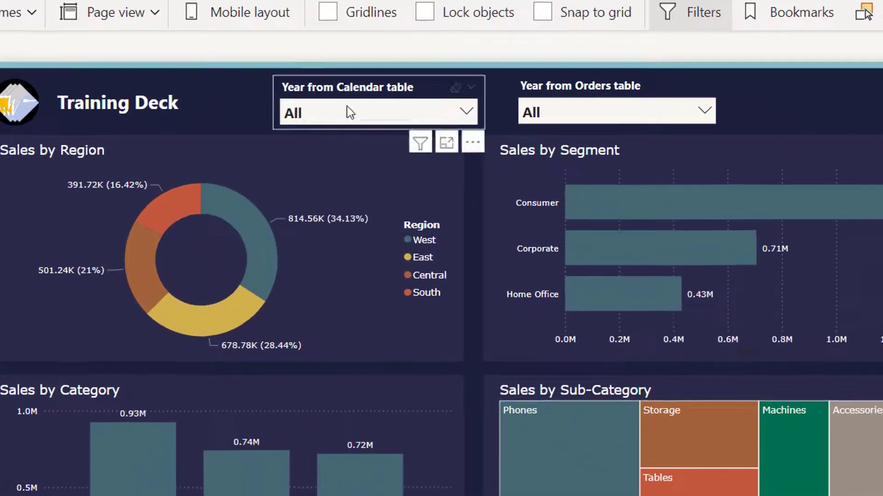
- Pick 2019 in the Calendar Year slicer, then 2020 in the Orders Year slicer
click(349, 112)
click(322, 185)
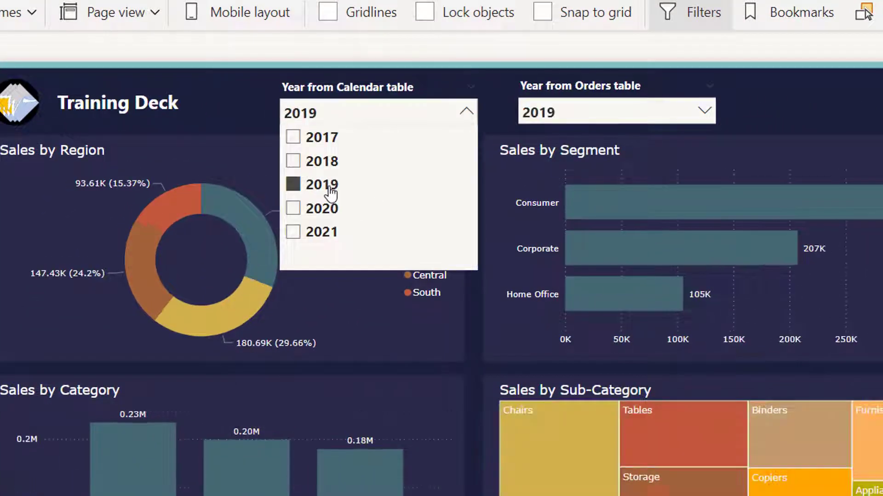
click(625, 111)
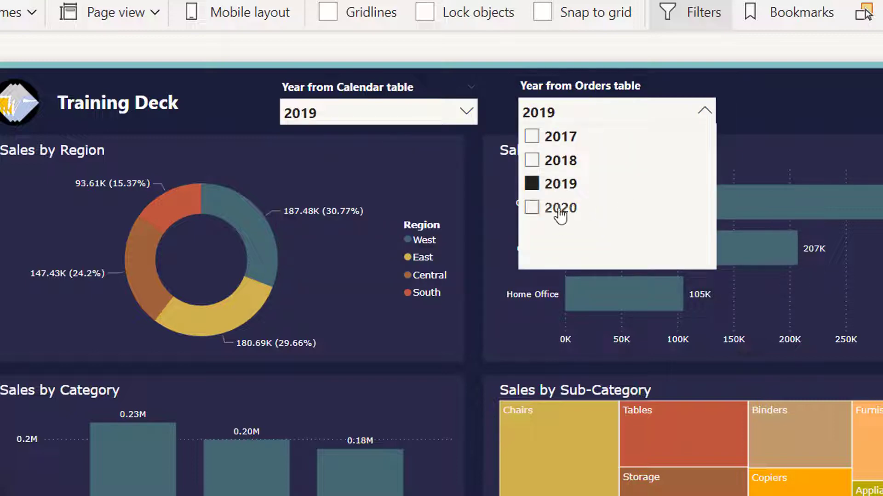
click(560, 210)
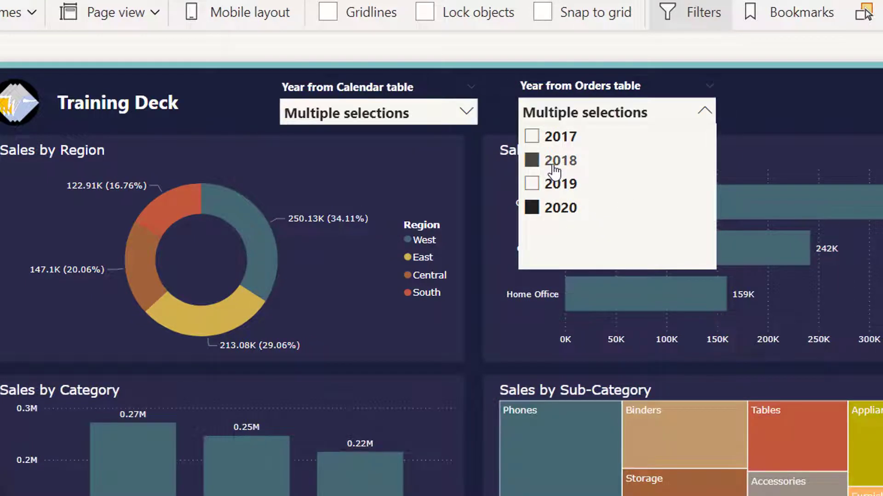